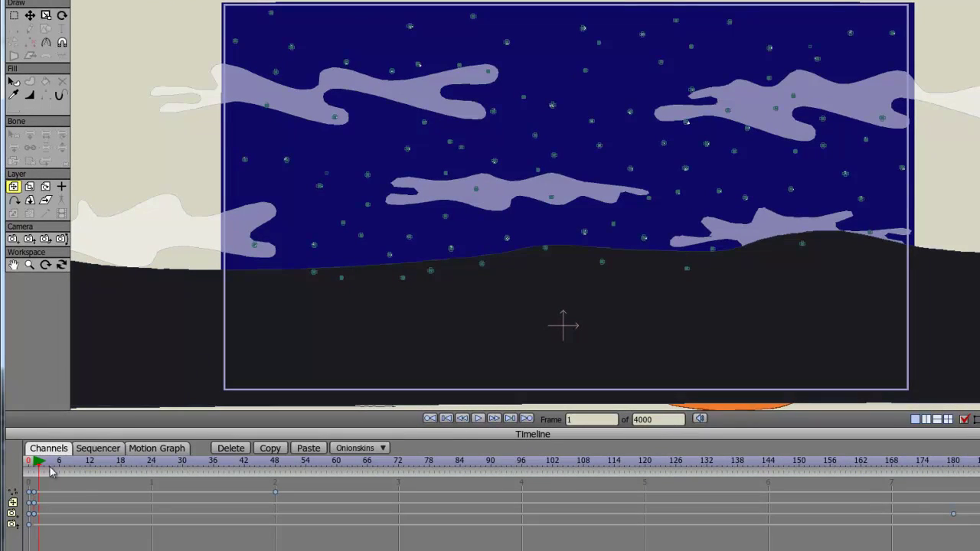
Preview the sunrise, rewind to the first frame, and set the Clouds layer's opacity to 100%.
drag(119, 479, 148, 482)
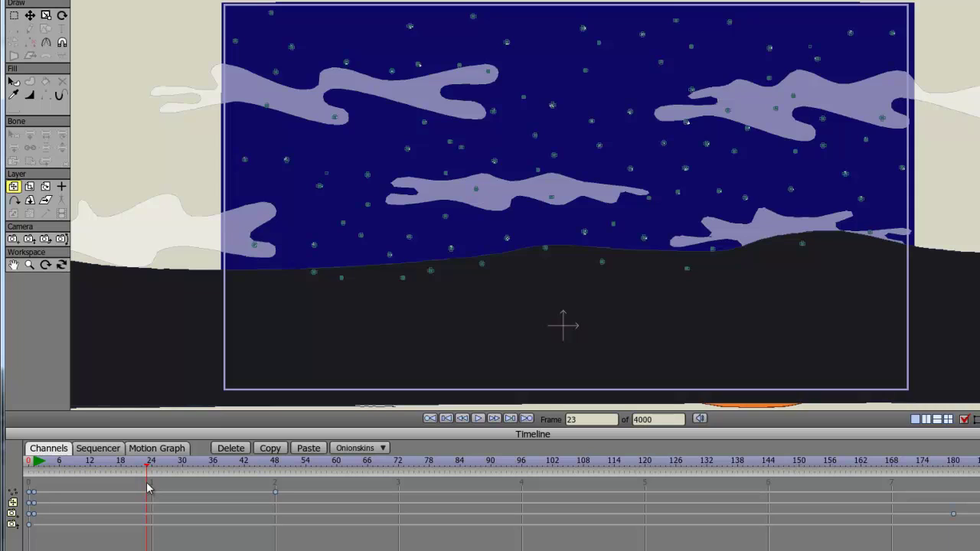
drag(148, 470, 769, 536)
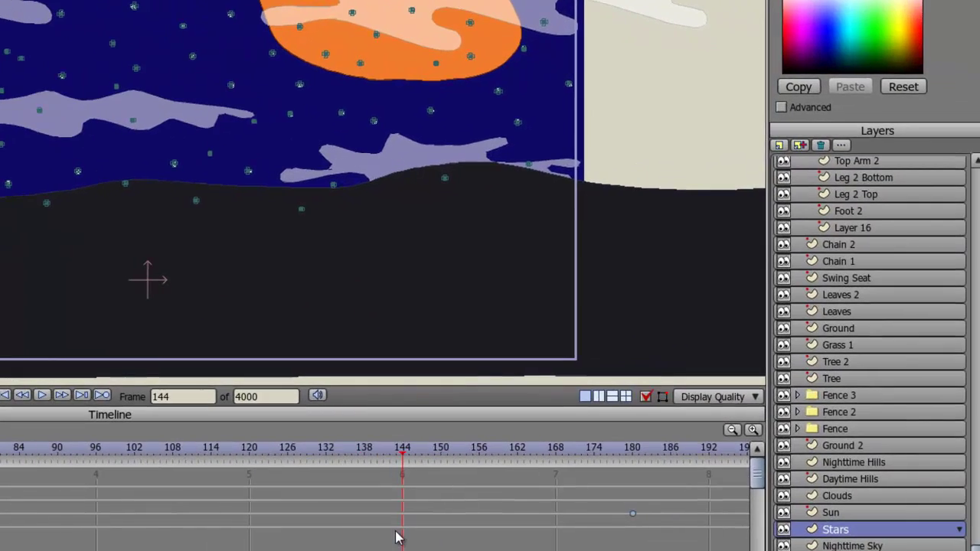
click(839, 497)
double_click(839, 495)
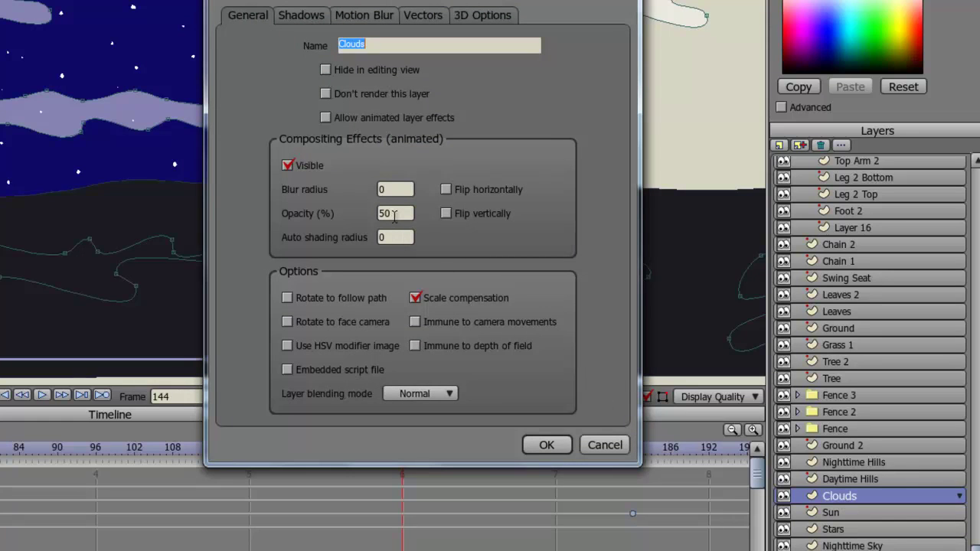
drag(399, 214, 369, 217)
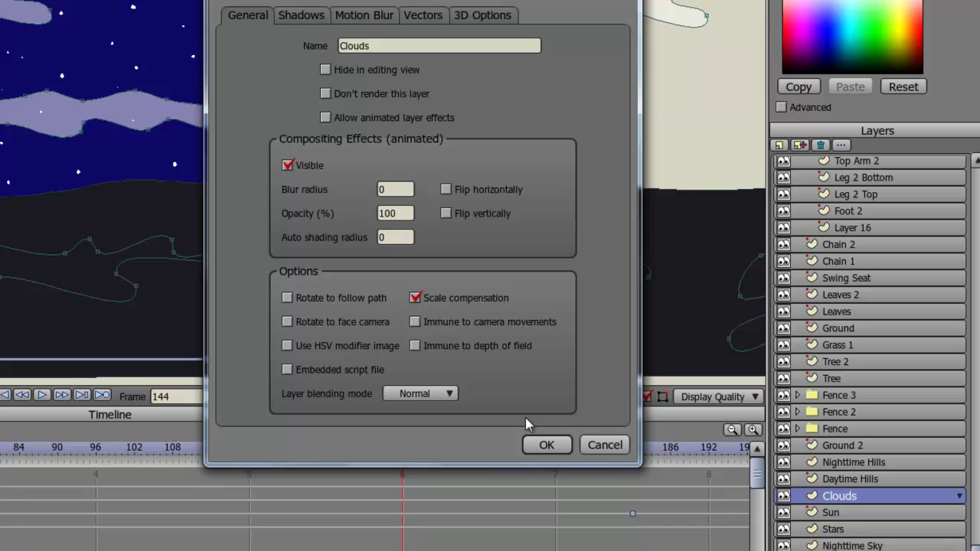
click(546, 446)
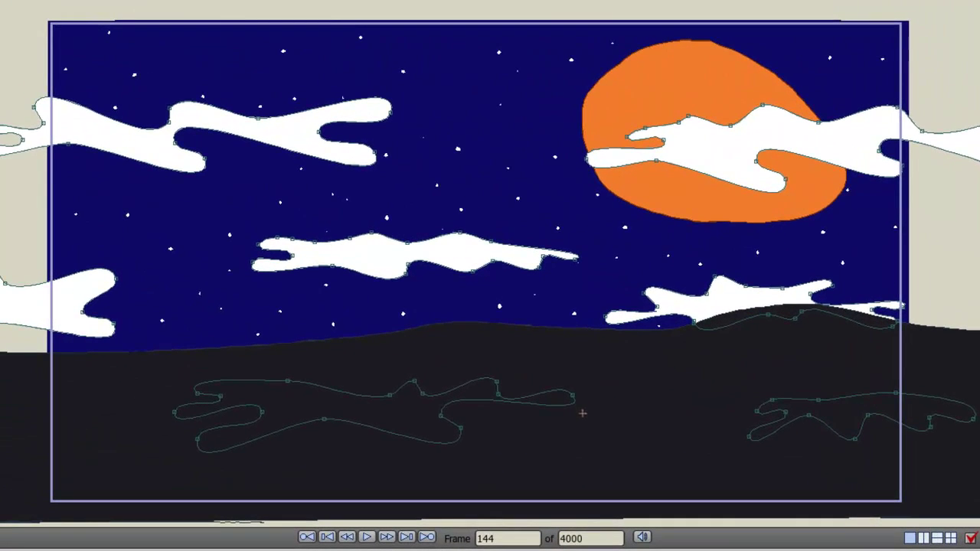
Step through frames 113, 67, 46, 79 and 90 to check the clouds.
key(Left)
key(Left)
key(Left)
key(Left)
key(Left)
key(Left)
key(Left)
key(Left)
key(Left)
key(Left)
key(Left)
key(Left)
key(Left)
key(Left)
key(Left)
key(Left)
key(Left)
key(Left)
key(Left)
key(Left)
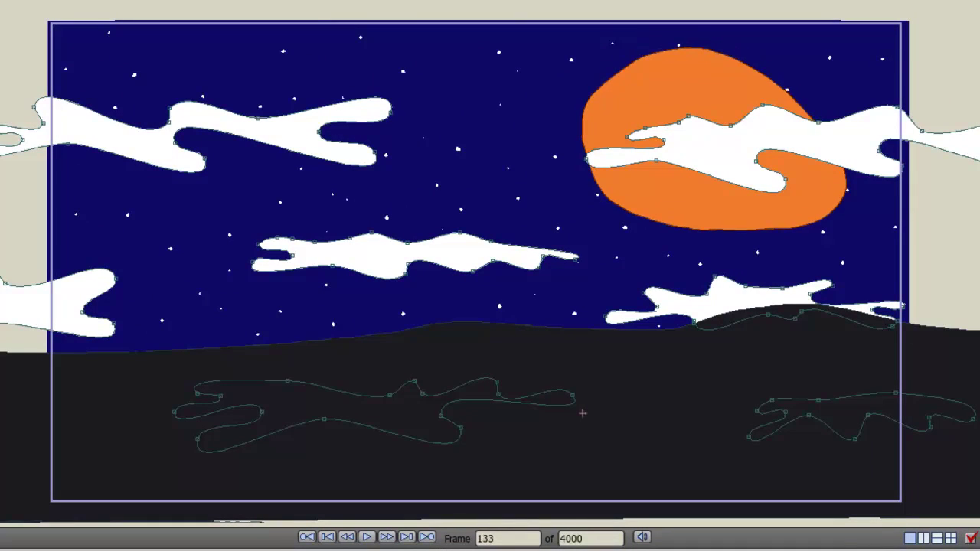
key(Left)
key(Left)
key(Left)
key(Left)
key(Left)
key(Left)
key(Left)
key(Left)
key(Left)
key(Left)
key(Left)
key(Left)
key(Left)
key(Left)
key(Left)
key(Left)
key(Left)
key(Left)
key(Left)
key(Left)
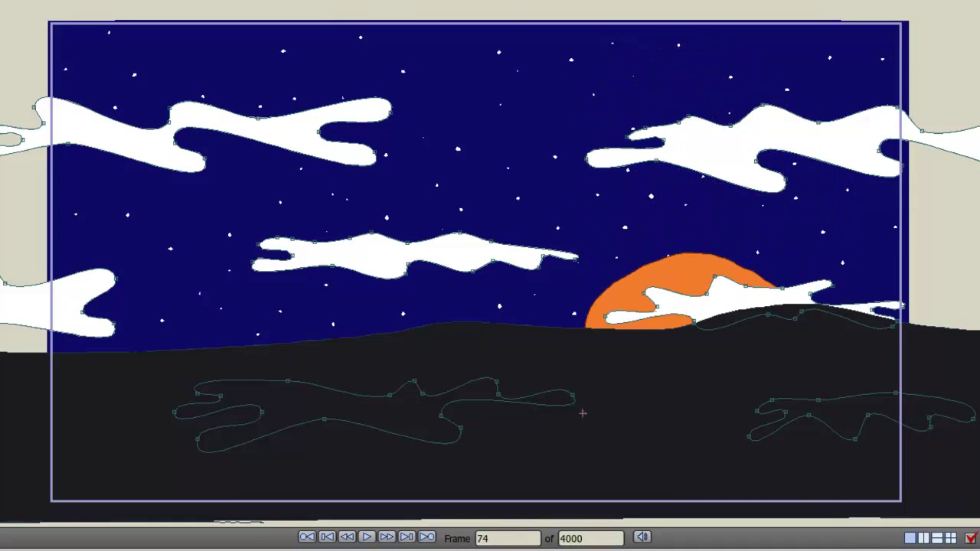
key(Left)
key(Left)
key(Left)
key(Left)
key(Left)
key(Left)
key(Left)
key(Left)
key(Left)
key(Left)
key(Left)
key(Left)
key(Left)
key(Left)
key(Left)
key(Left)
key(Left)
key(Left)
key(Left)
key(Left)
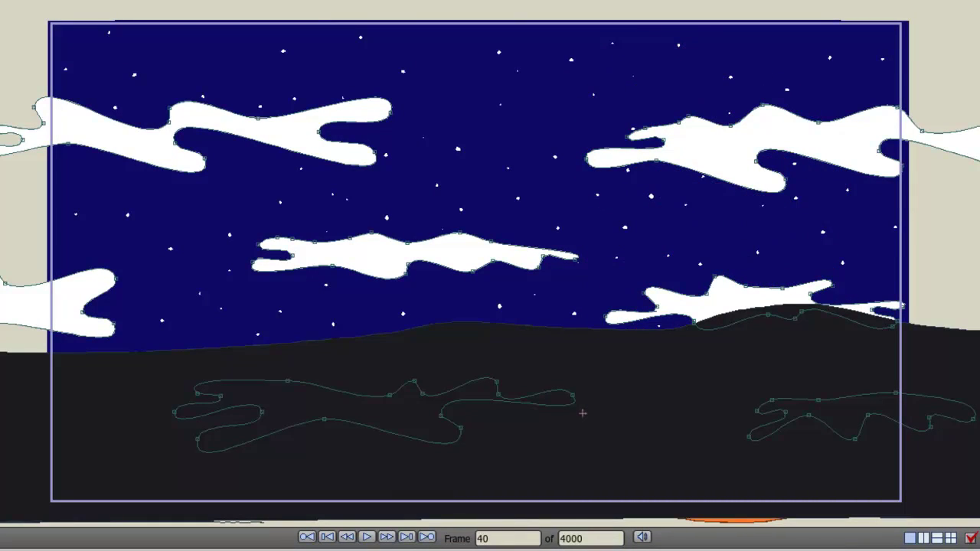
key(Right)
key(Right)
key(Right)
key(Right)
key(Right)
key(Right)
key(Right)
key(Right)
key(Right)
key(Right)
key(Right)
key(Right)
key(Right)
key(Right)
key(Right)
key(Right)
key(Right)
key(Right)
key(Right)
key(Right)
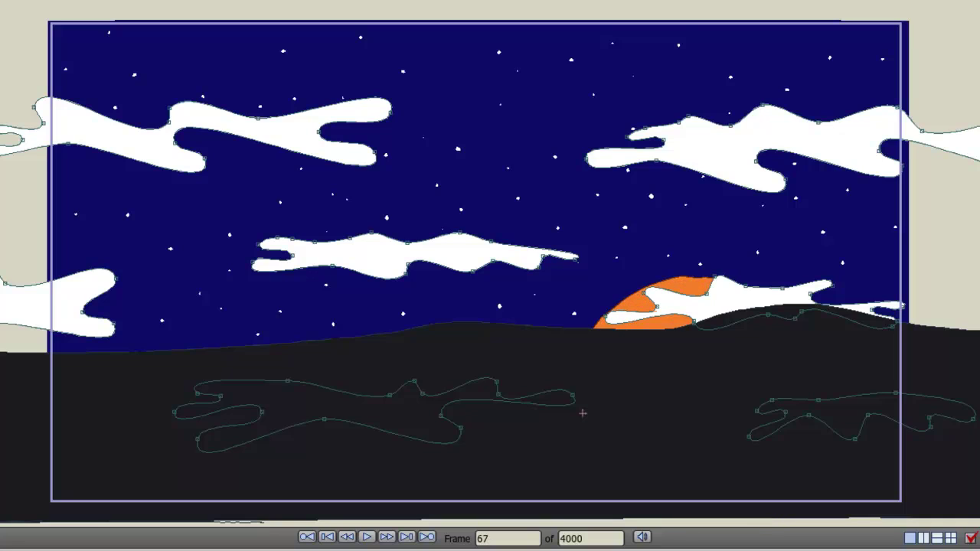
key(Right)
key(Right)
key(Right)
key(Right)
key(Right)
key(Right)
key(Right)
key(Right)
key(Right)
key(Right)
key(Right)
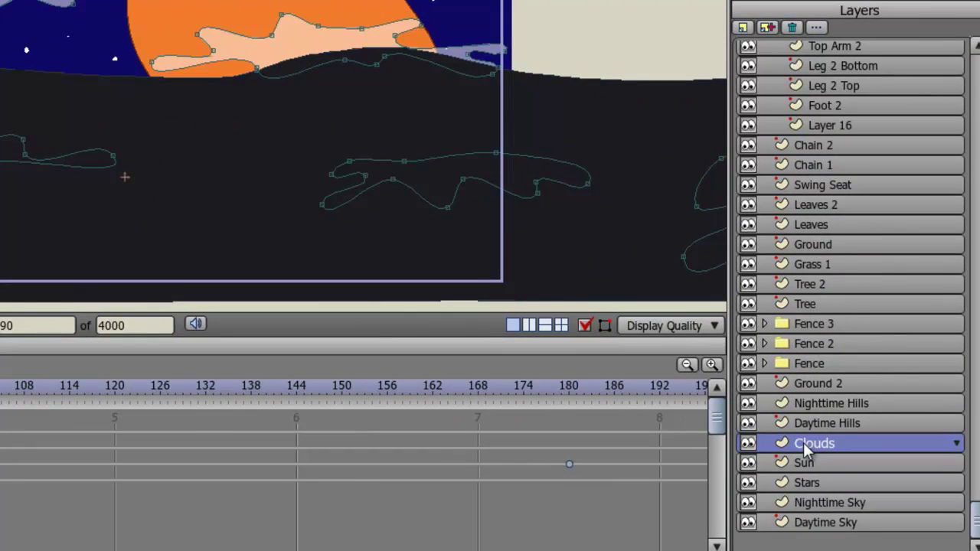
Turn on Allow animated layer effects for the Clouds layer, then move to frame 48.
double_click(803, 443)
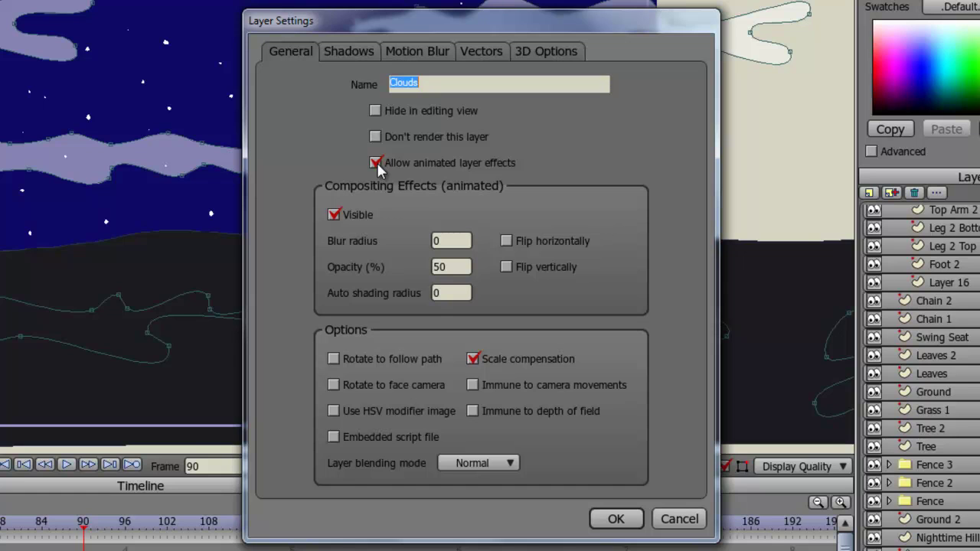
click(616, 518)
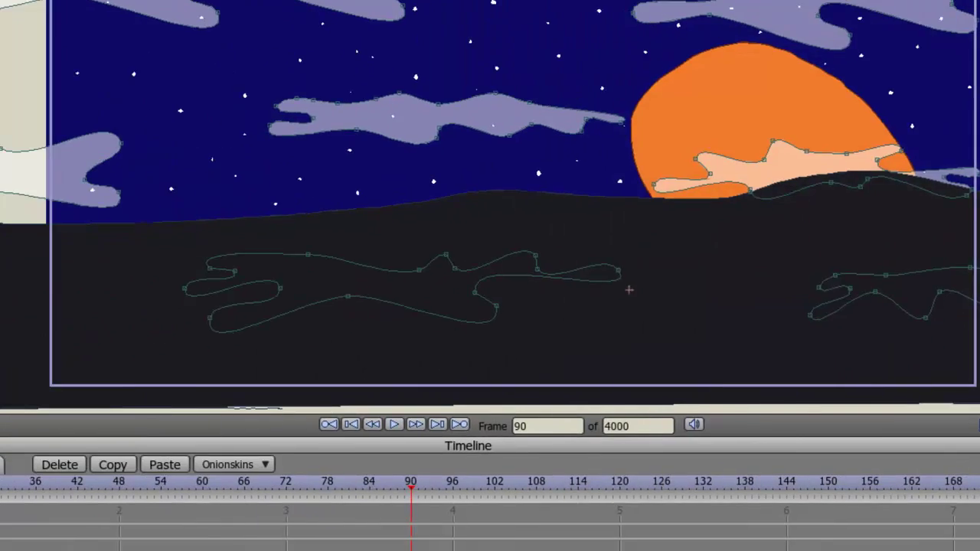
drag(222, 453, 373, 484)
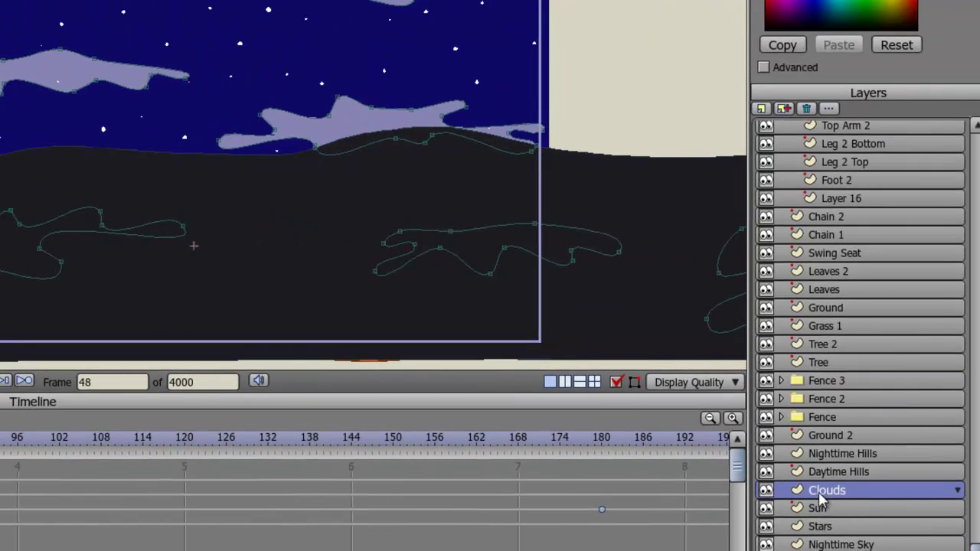
Key the Clouds layer's opacity to 51% at frame 48.
double_click(821, 497)
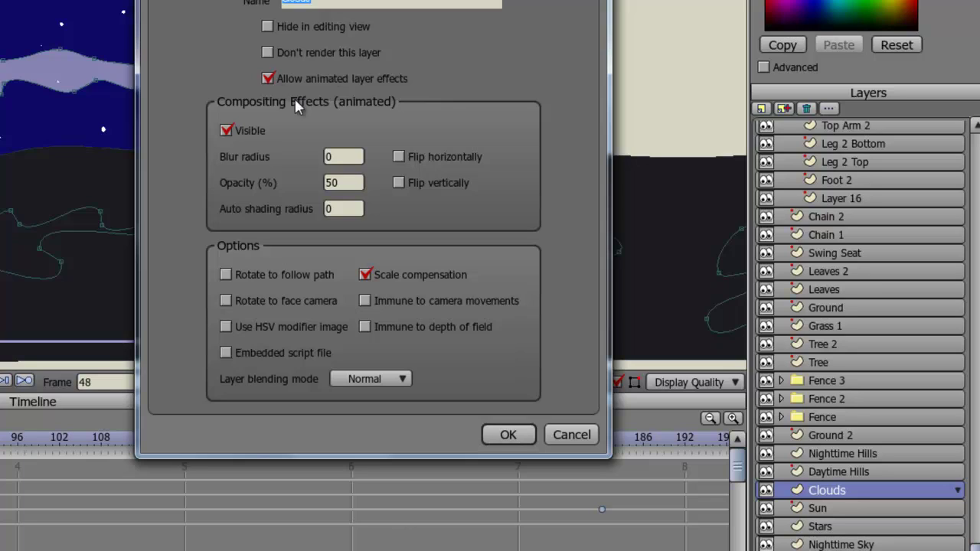
drag(354, 184, 327, 184)
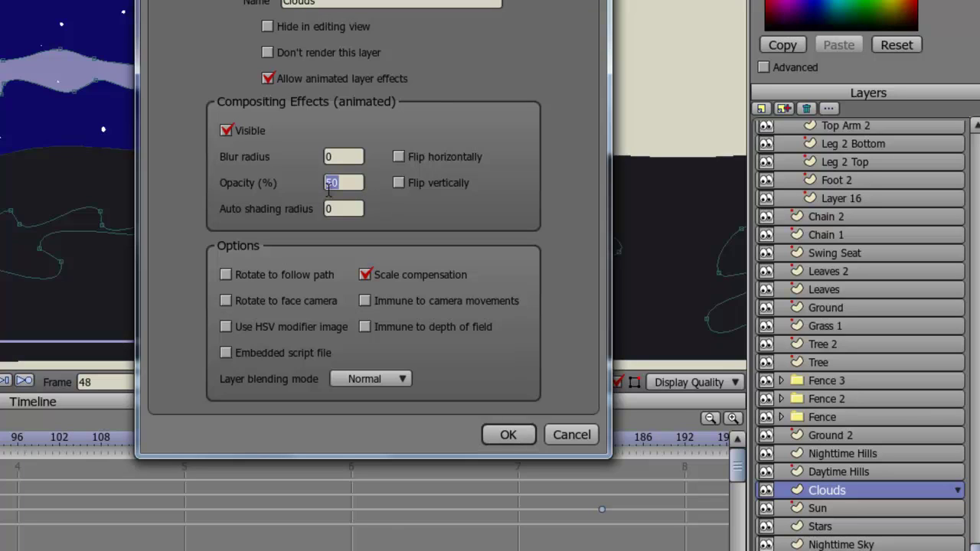
text(51)
click(509, 435)
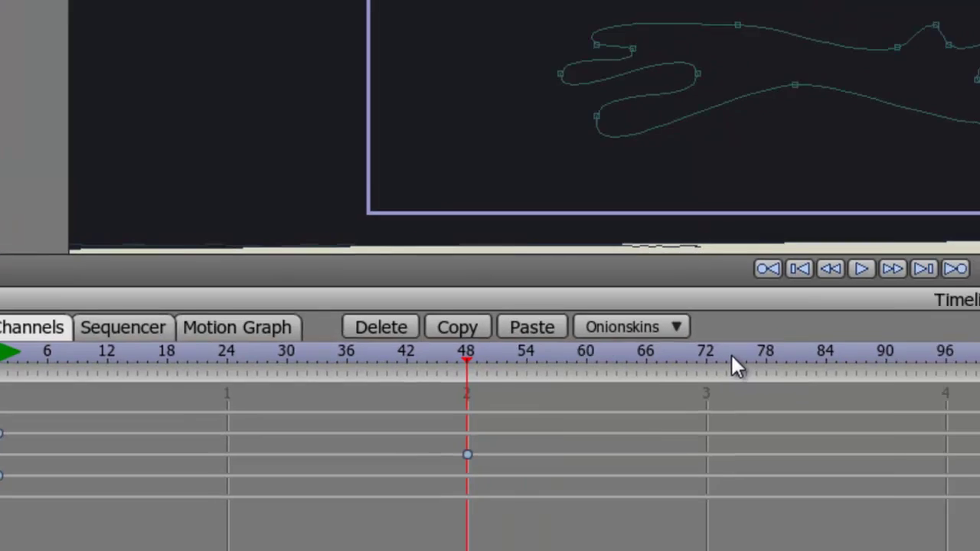
Key the Clouds opacity to 100 at frame 120, then scrub back through frames 117, 73 and 9.
drag(824, 360, 569, 406)
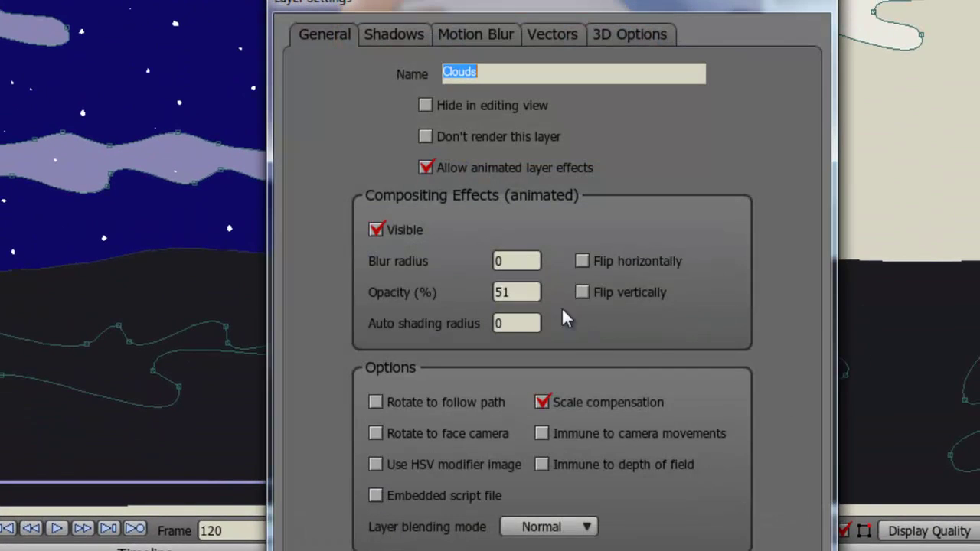
drag(528, 297, 477, 294)
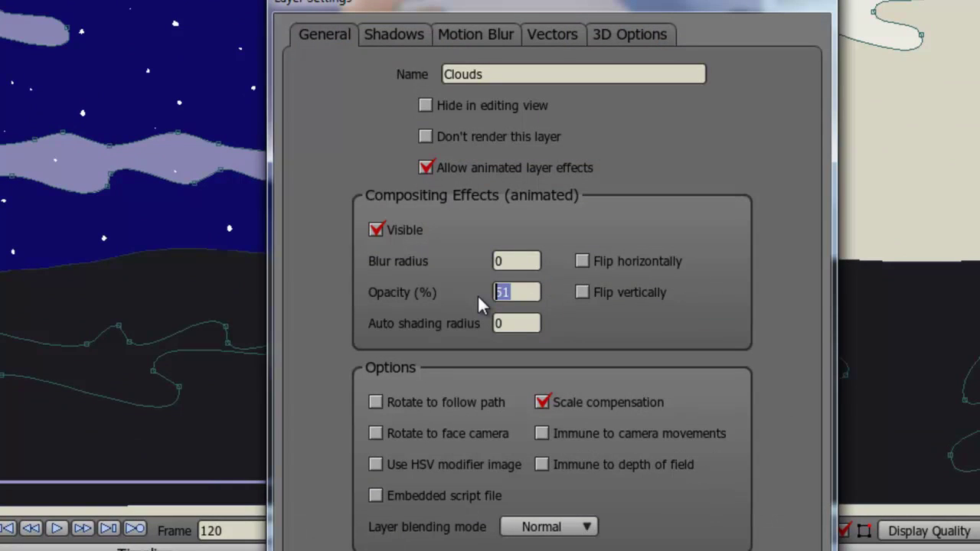
text(100)
key(Return)
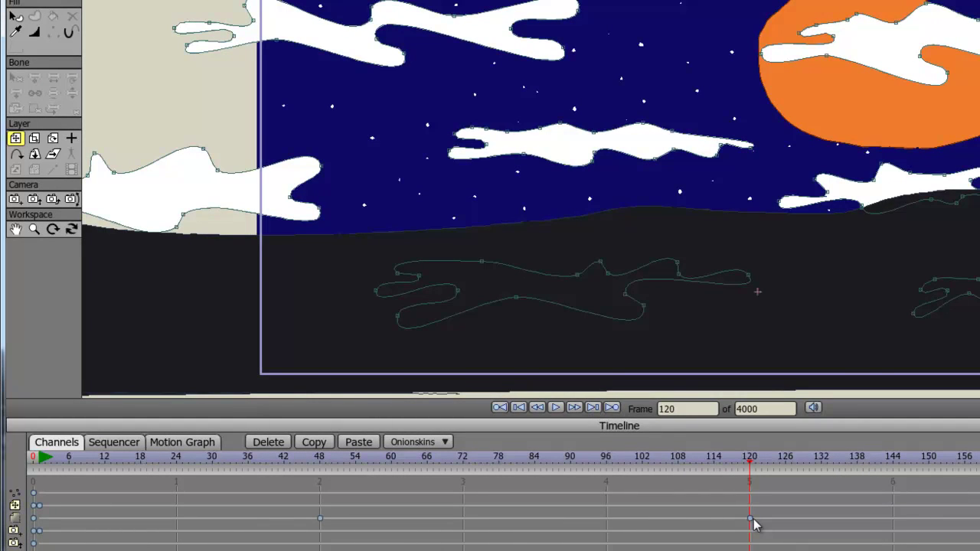
drag(746, 466, 651, 473)
mouse_move(585, 472)
mouse_down()
mouse_move(580, 463)
mouse_move(500, 467)
mouse_move(443, 491)
mouse_move(317, 486)
mouse_move(419, 506)
mouse_move(722, 496)
mouse_move(755, 510)
mouse_move(589, 525)
mouse_move(261, 503)
mouse_up()
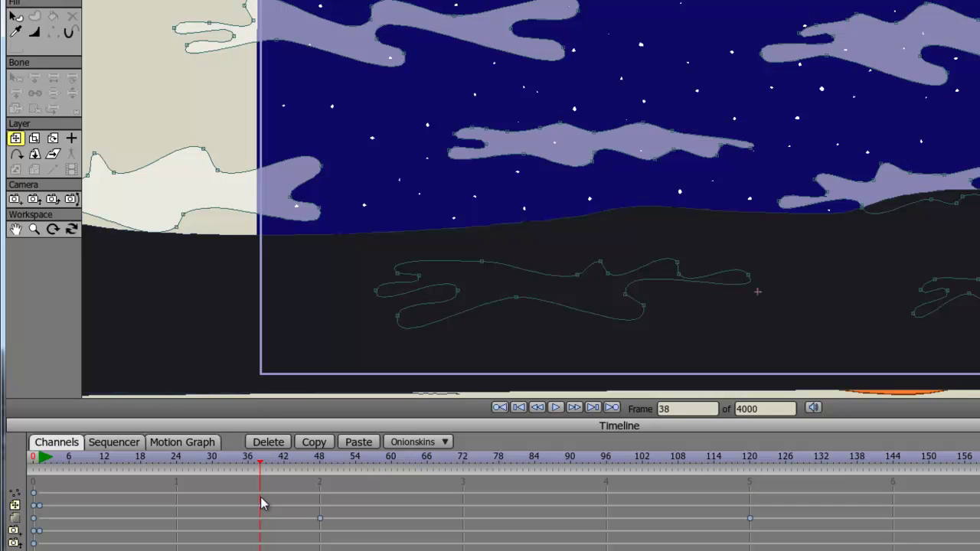
drag(261, 503, 88, 507)
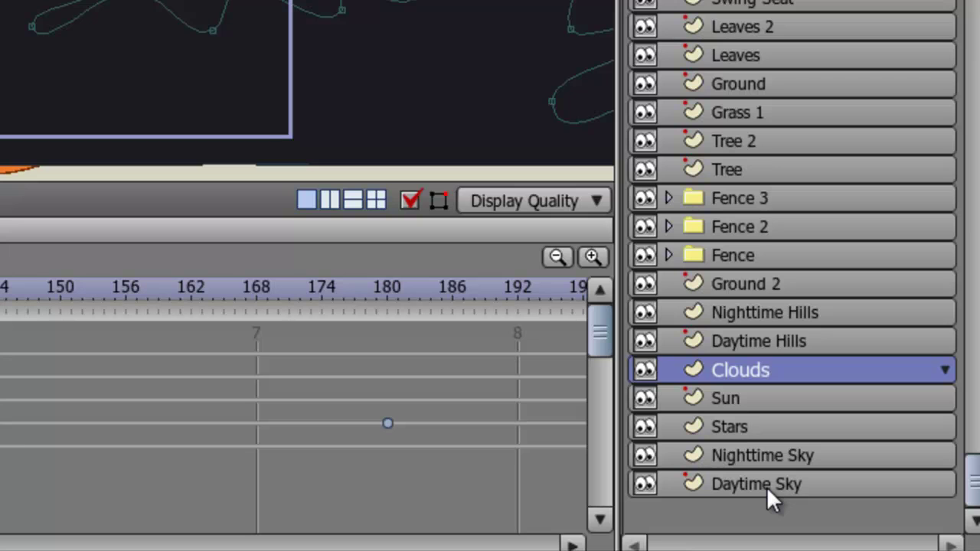
Enable animated layer effects on the Nighttime Sky layer and return to frame 48.
double_click(769, 457)
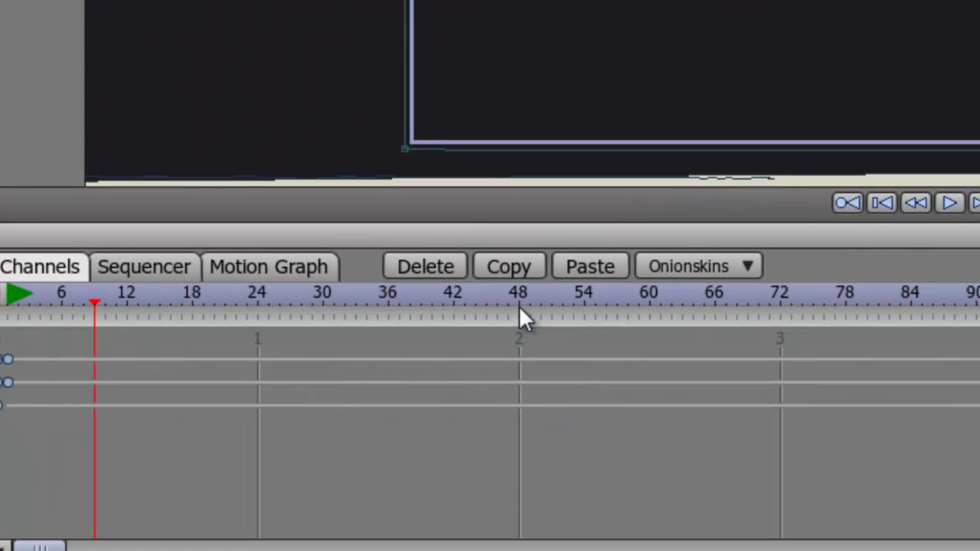
click(519, 306)
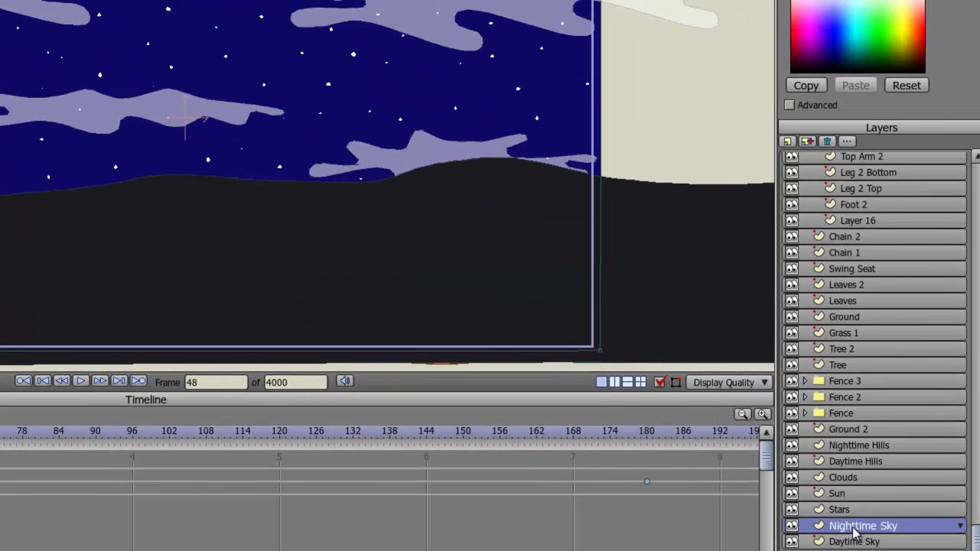
Key the Nighttime Sky layer's opacity to 99 at frame 48.
double_click(855, 526)
click(417, 207)
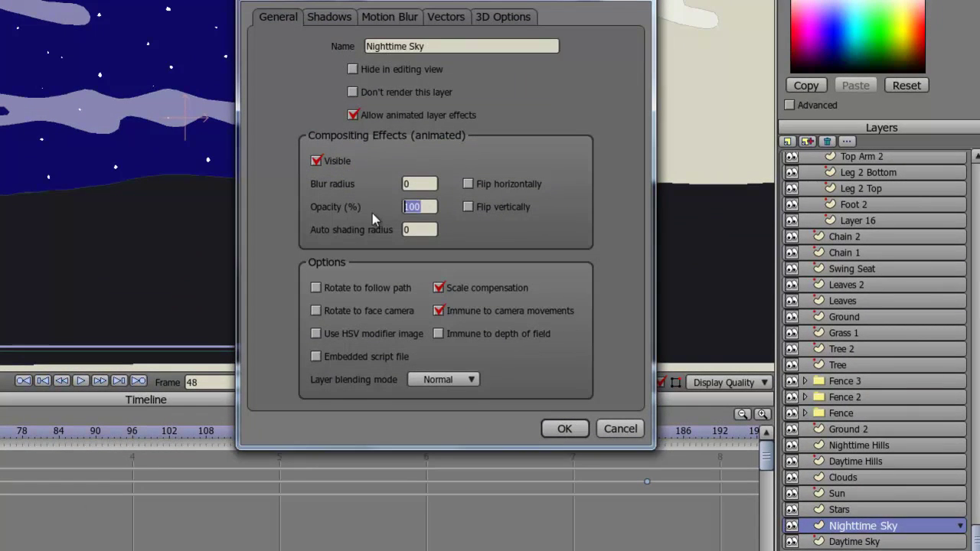
text(99)
click(564, 430)
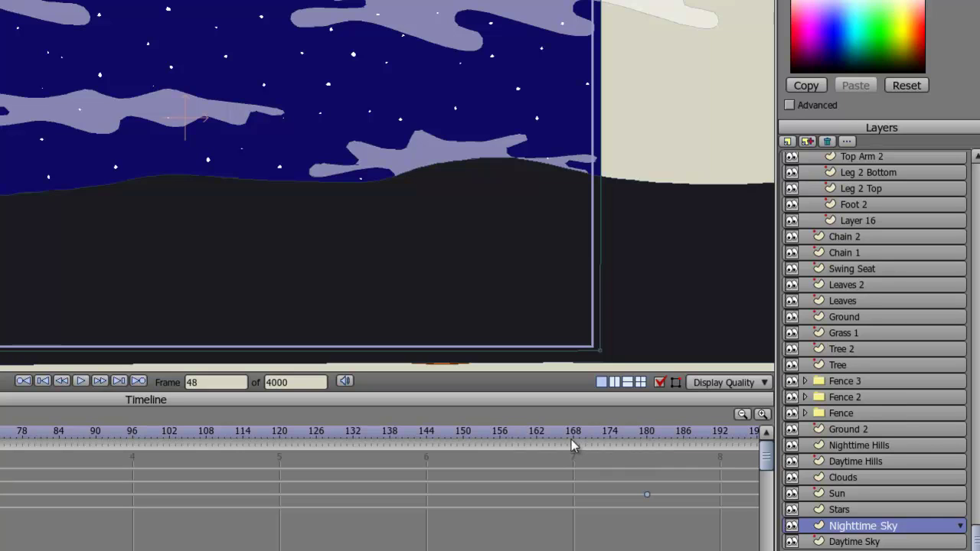
At frame 144, key the Nighttime Sky opacity to 0.
click(427, 434)
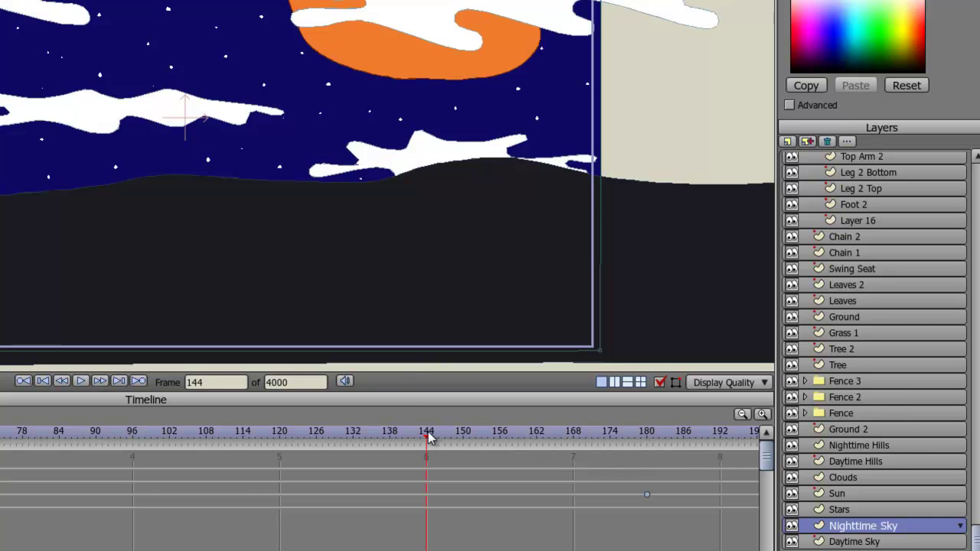
double_click(856, 528)
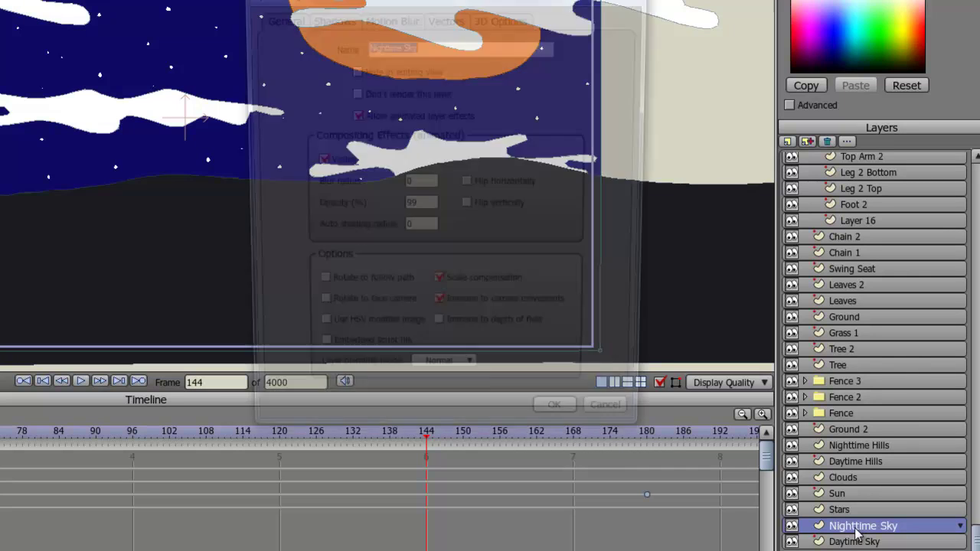
drag(425, 208, 390, 209)
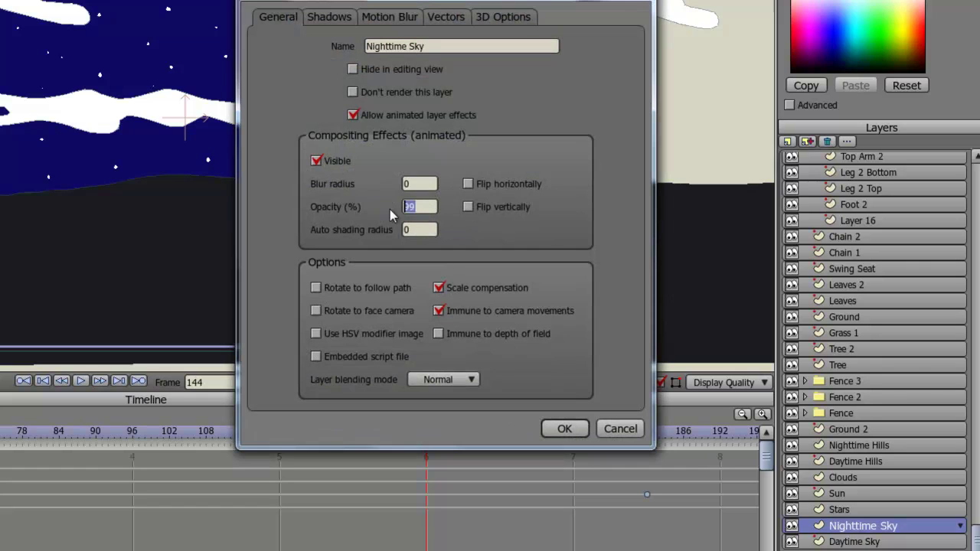
text(0)
click(564, 430)
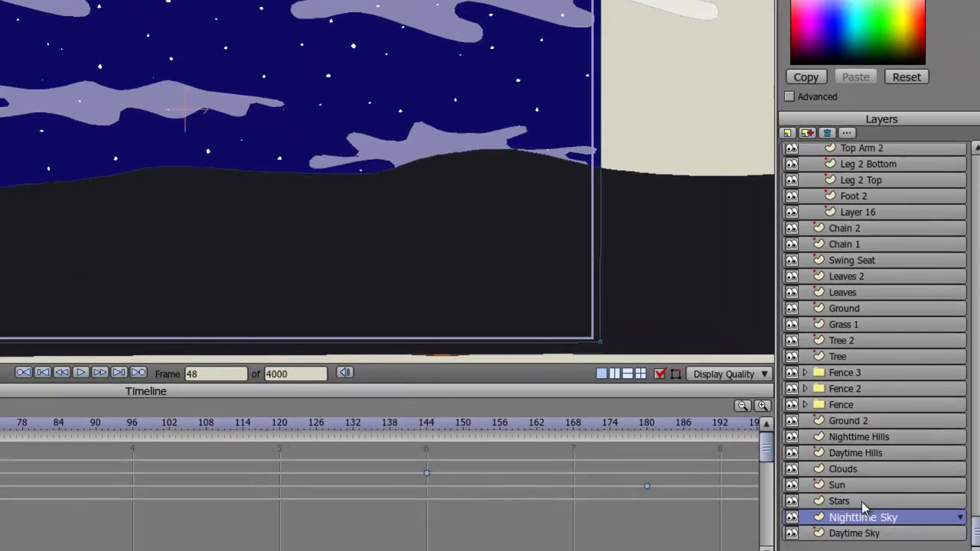
Key the Stars layer's opacity to 99 at frame 48.
double_click(861, 501)
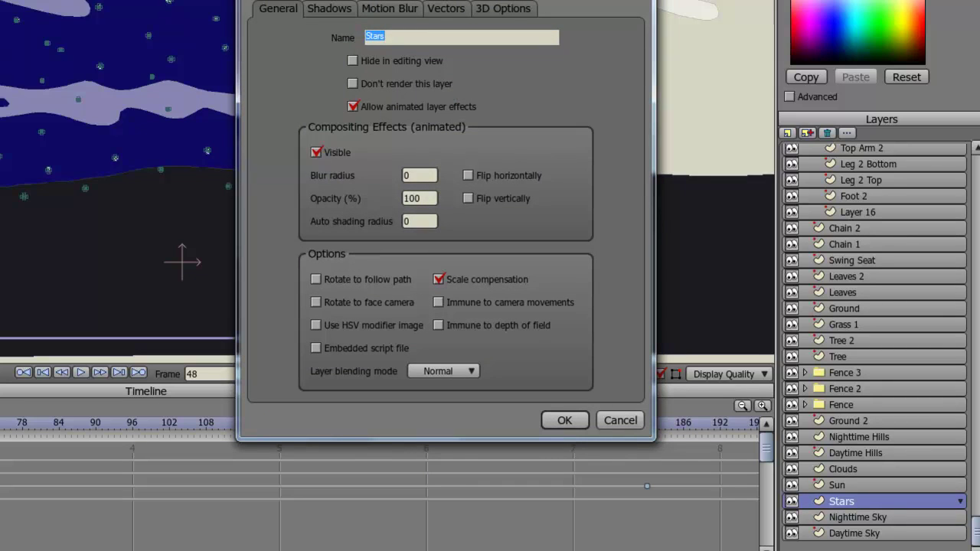
drag(432, 200, 389, 201)
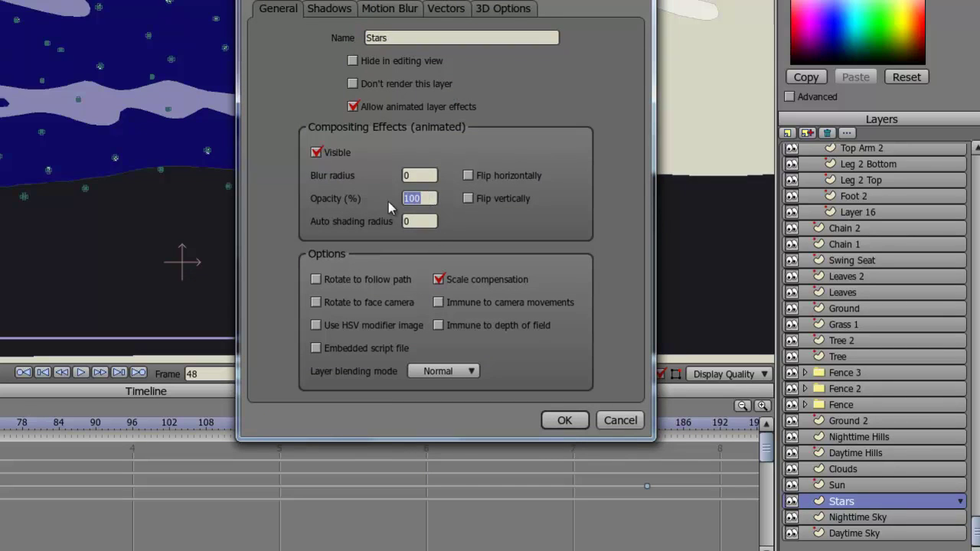
text(99)
click(564, 419)
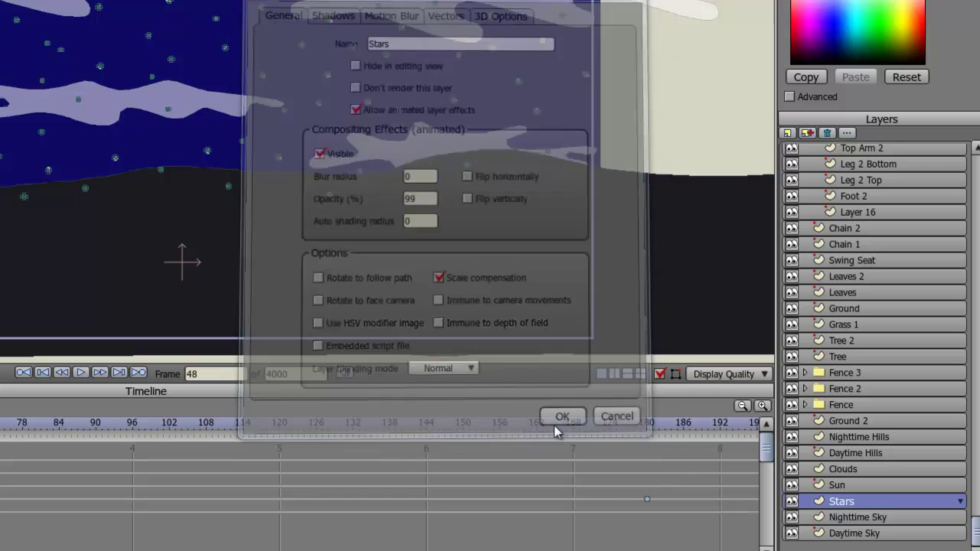
At frame 144, key the Stars opacity to 0.
click(427, 434)
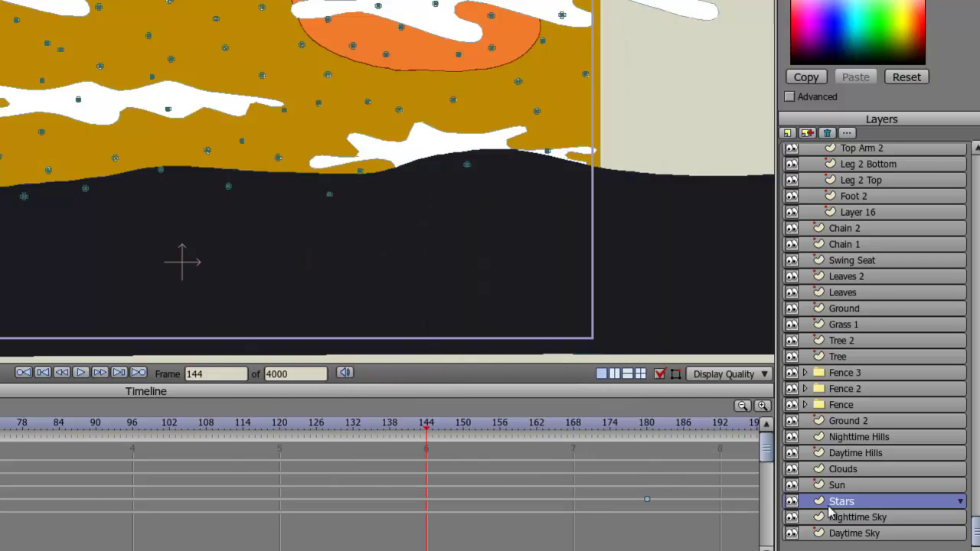
double_click(838, 502)
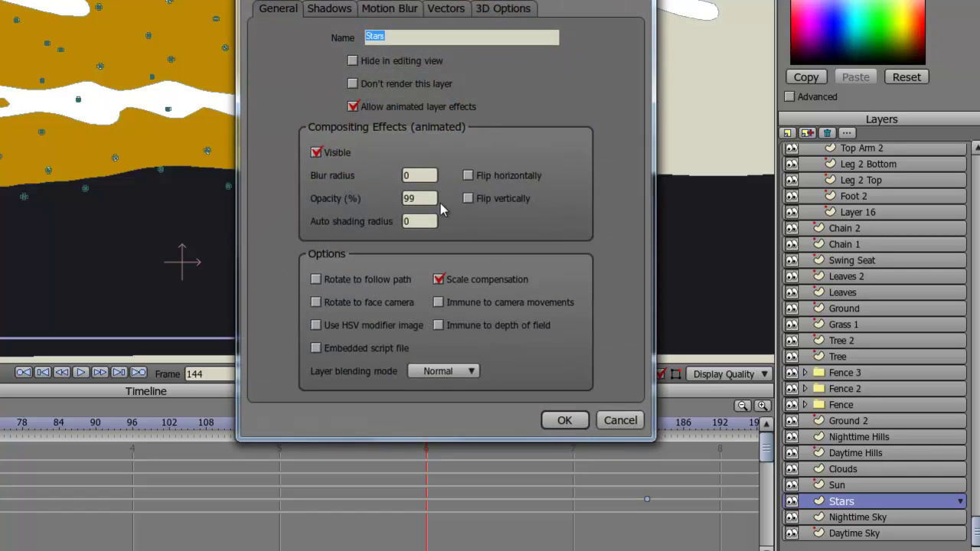
drag(433, 199, 382, 201)
text(0)
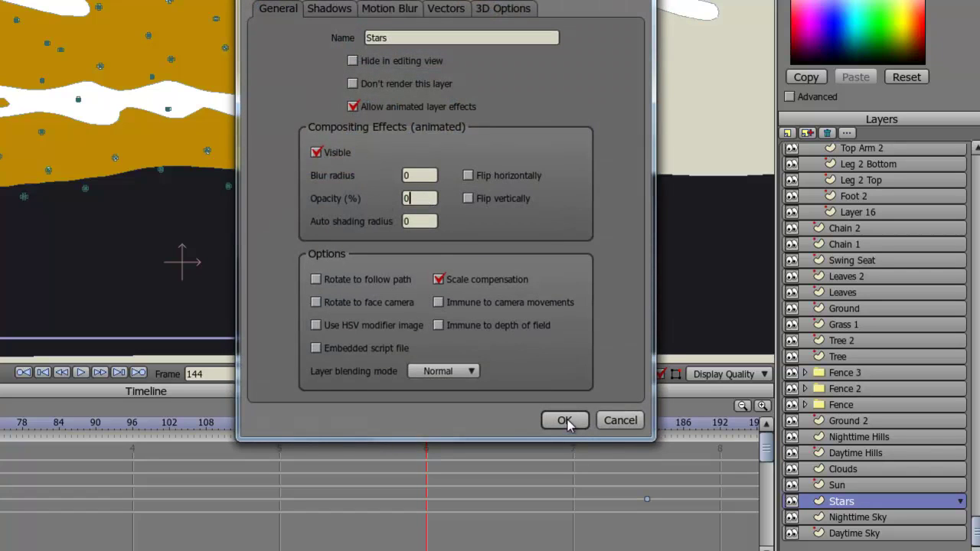
click(567, 424)
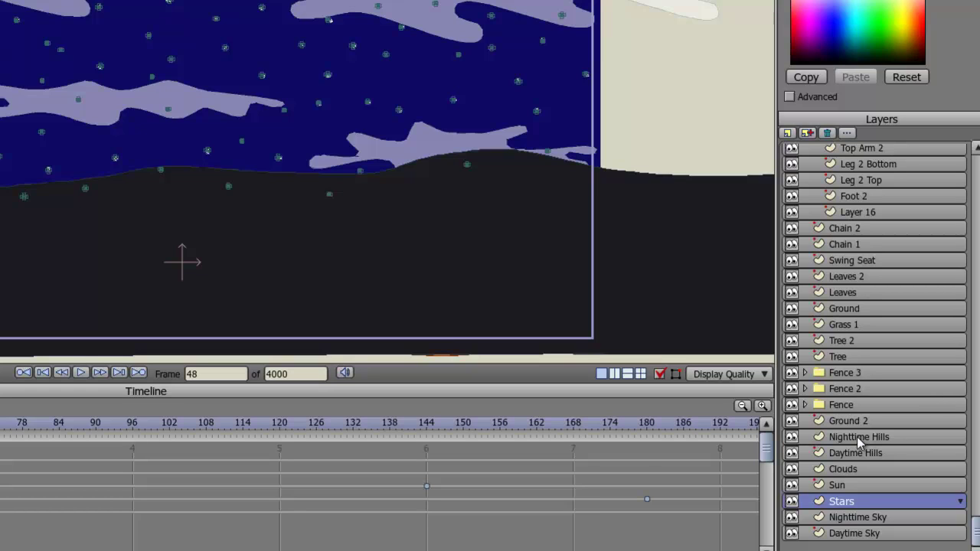
Enable animated layer effects on Nighttime Hills and key its opacity to 99 at frame 48.
double_click(857, 436)
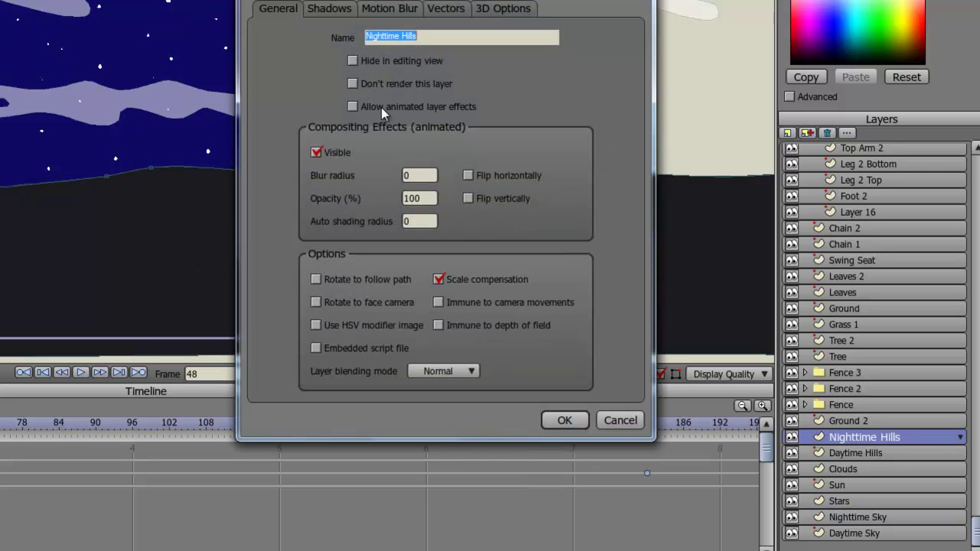
click(382, 108)
drag(432, 198, 395, 197)
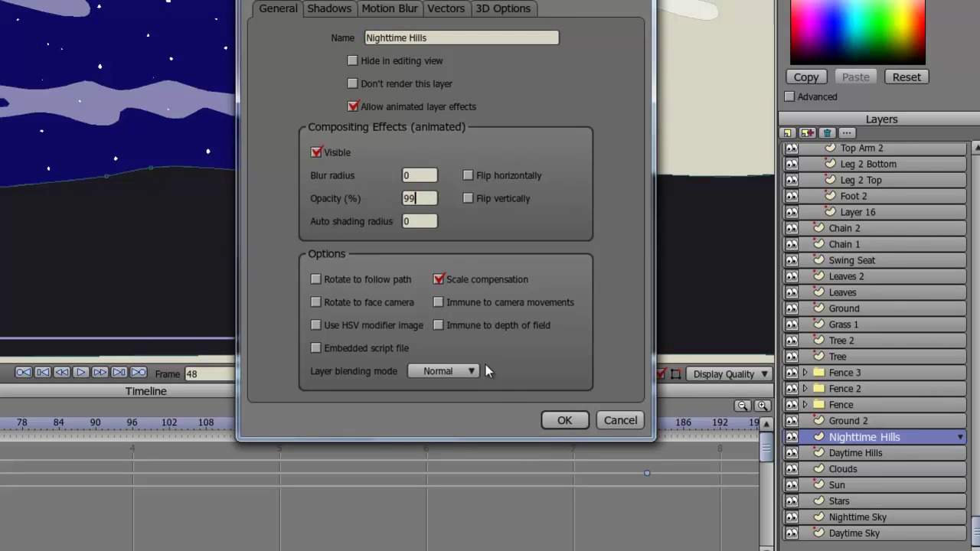
click(564, 420)
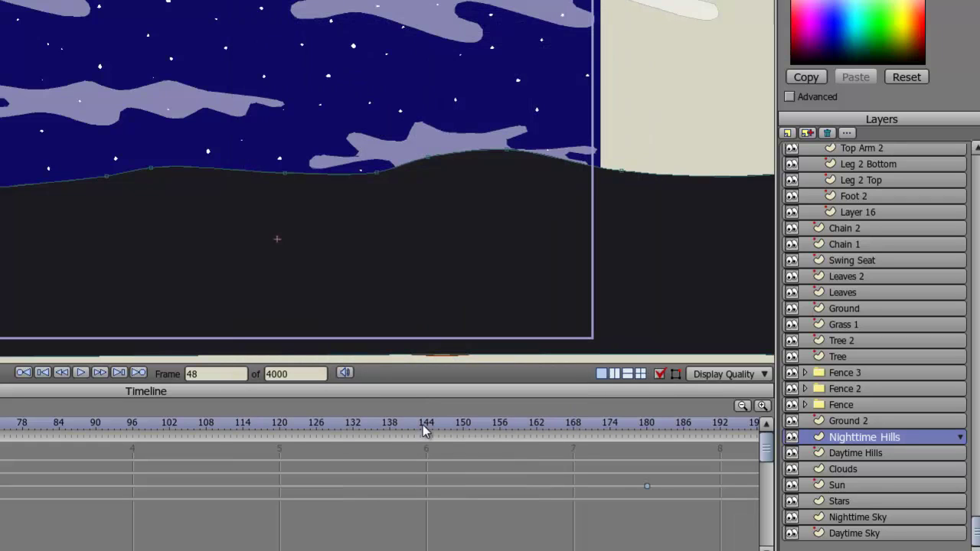
At frame 144, key the Nighttime Hills opacity to 0.
double_click(841, 435)
drag(426, 198, 389, 197)
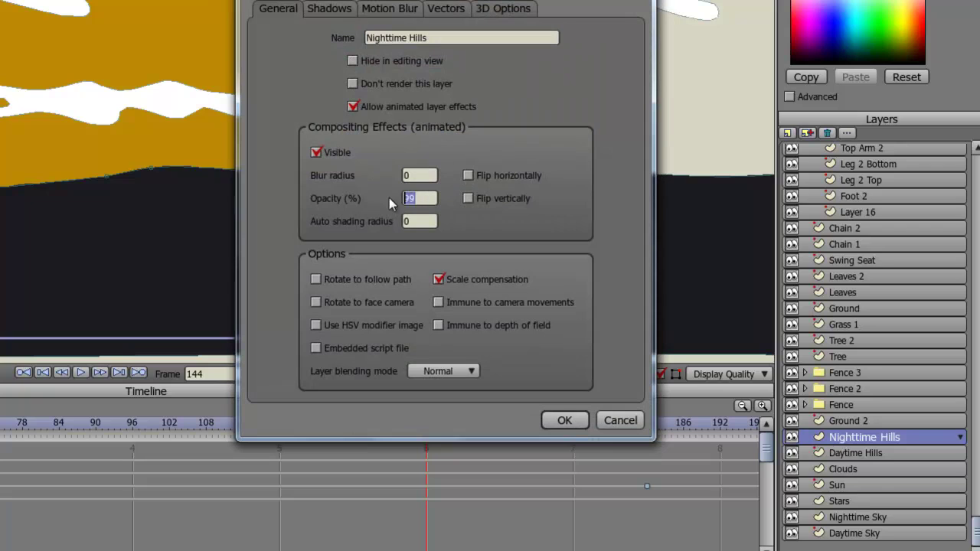
text(0)
click(564, 420)
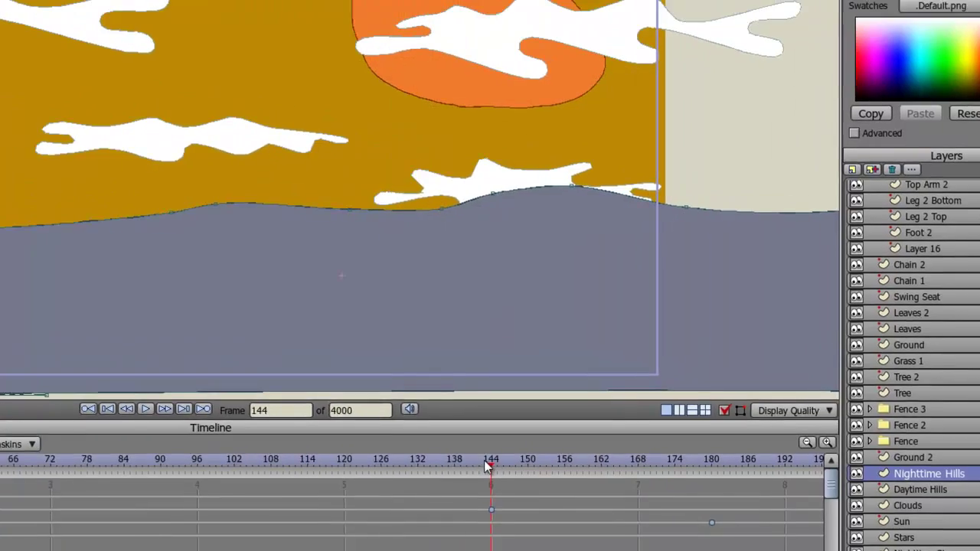
drag(420, 431, 144, 431)
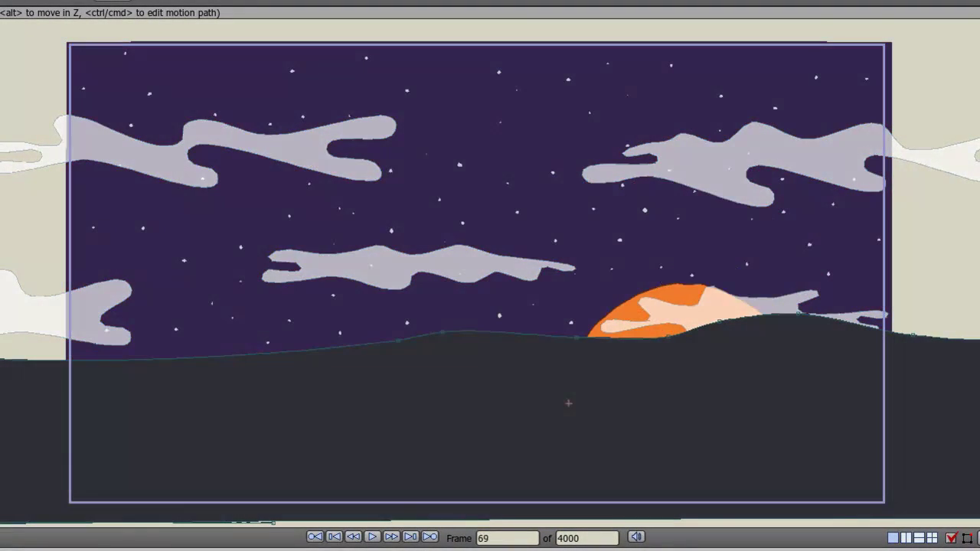